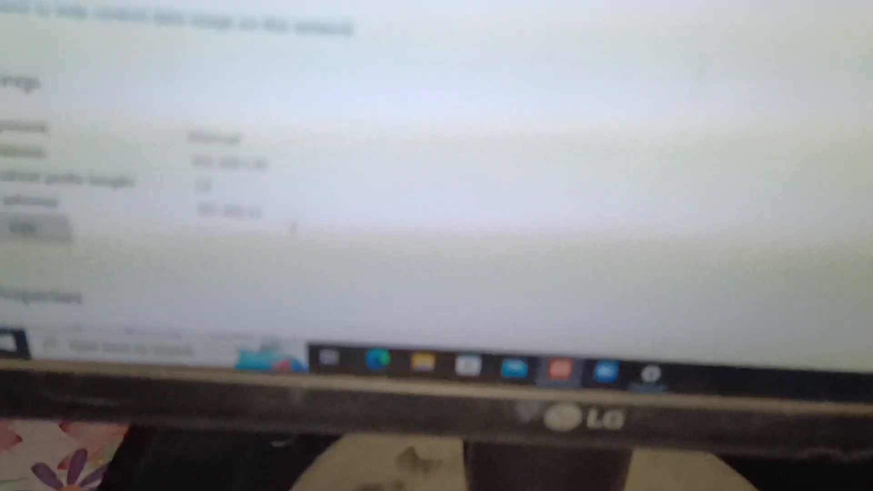
left_click(566, 301)
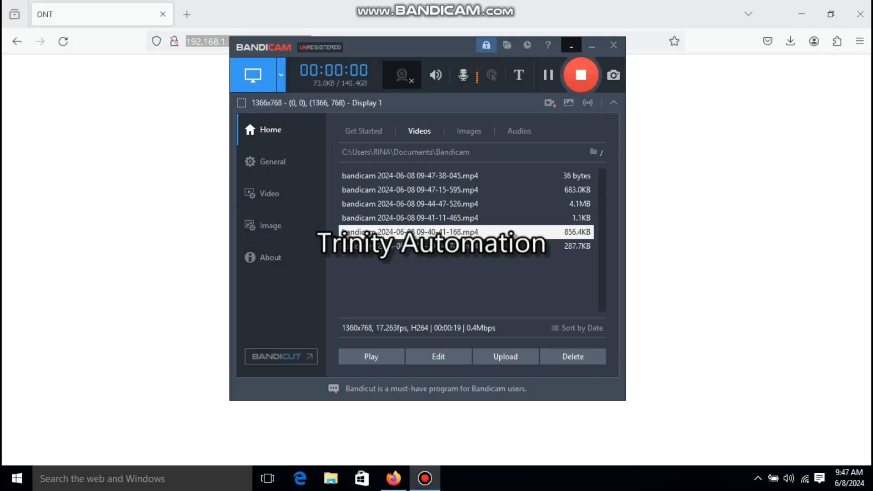
left_click(572, 46)
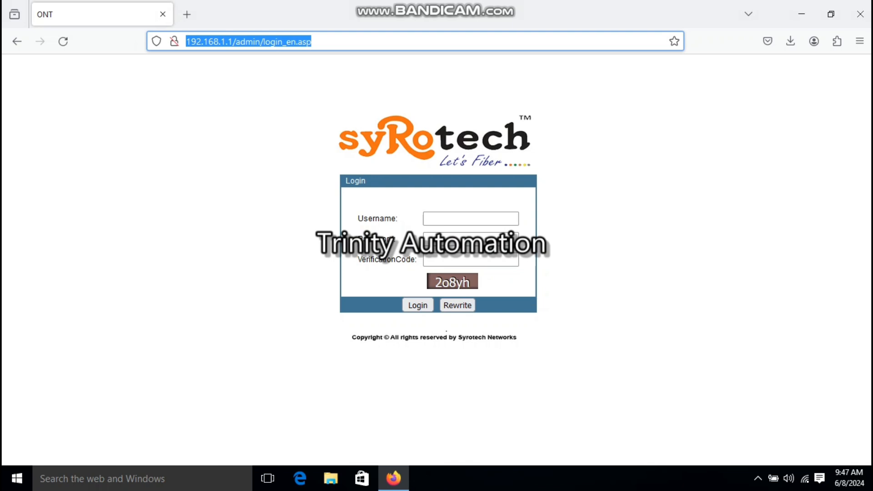
Open the router admin page at 192.168.1.1 in the browser
type("192")
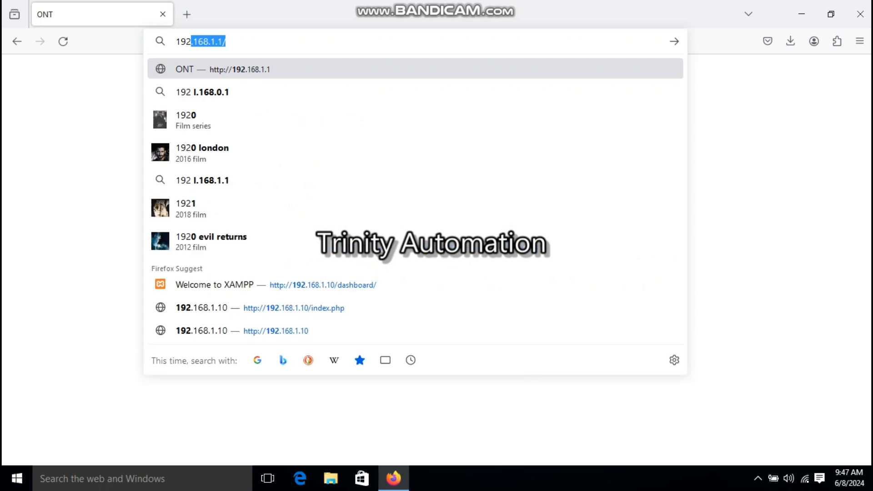
key("End")
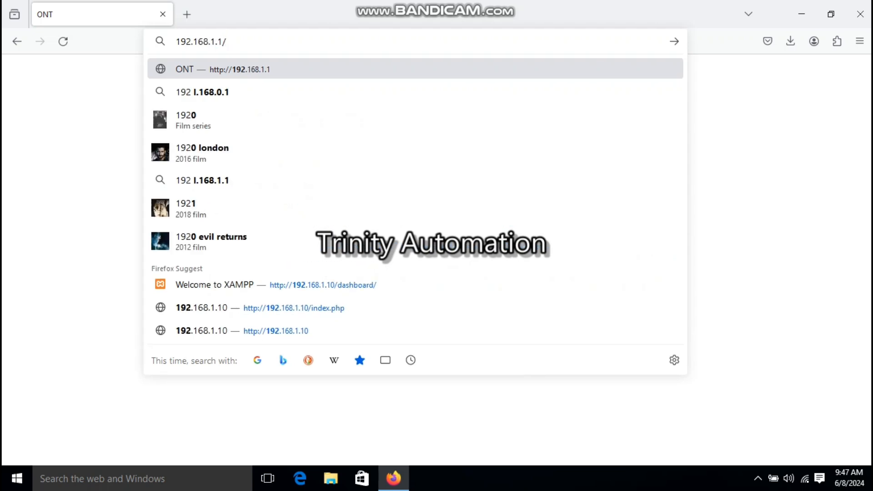
key("Return")
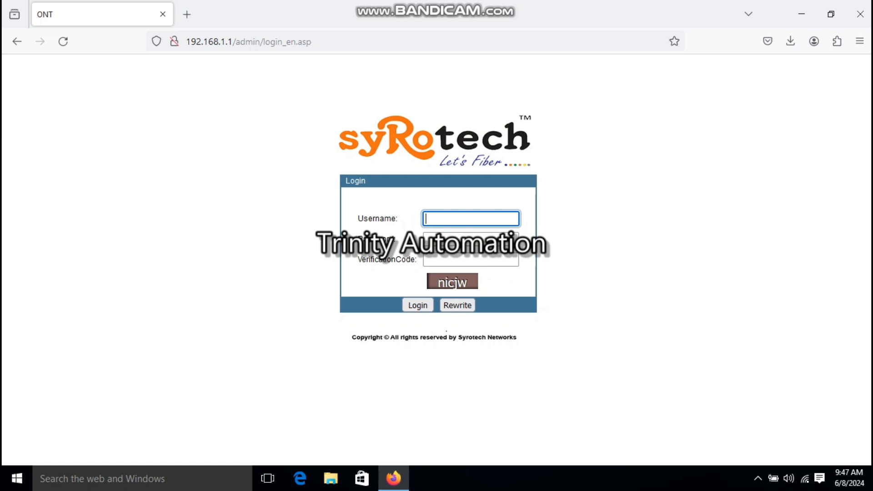
Log in as admin with the saved password and the displayed verification code, declining to save the password
type("admin")
key("Tab")
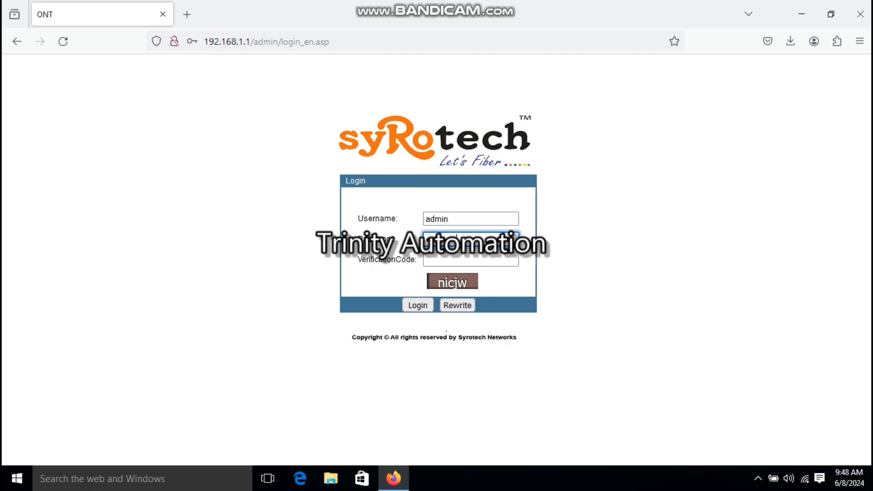
key("Tab")
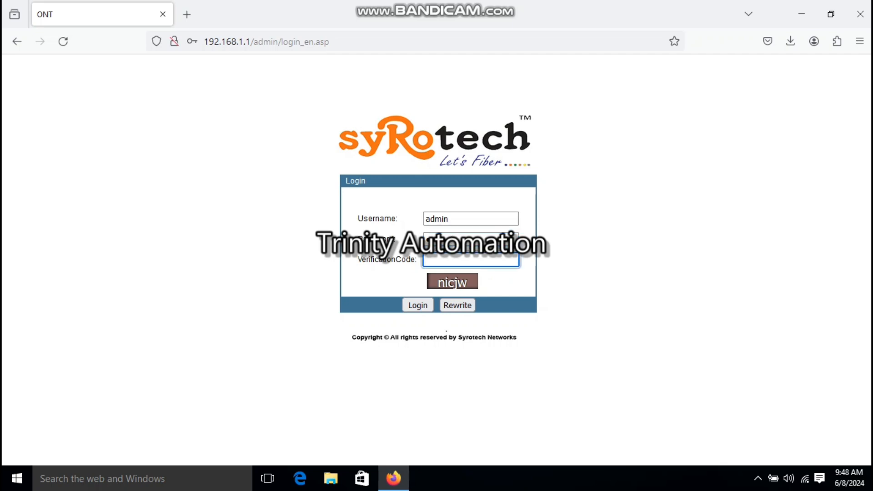
type("nicjw")
left_click(417, 306)
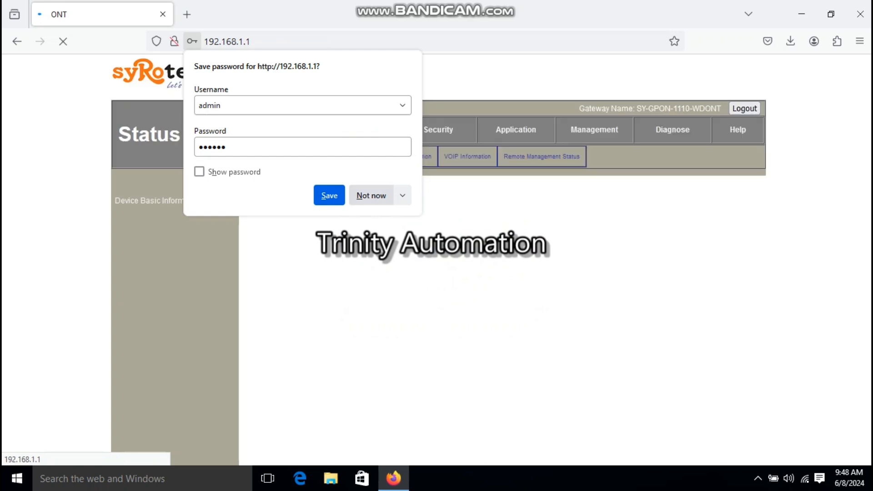
left_click(371, 196)
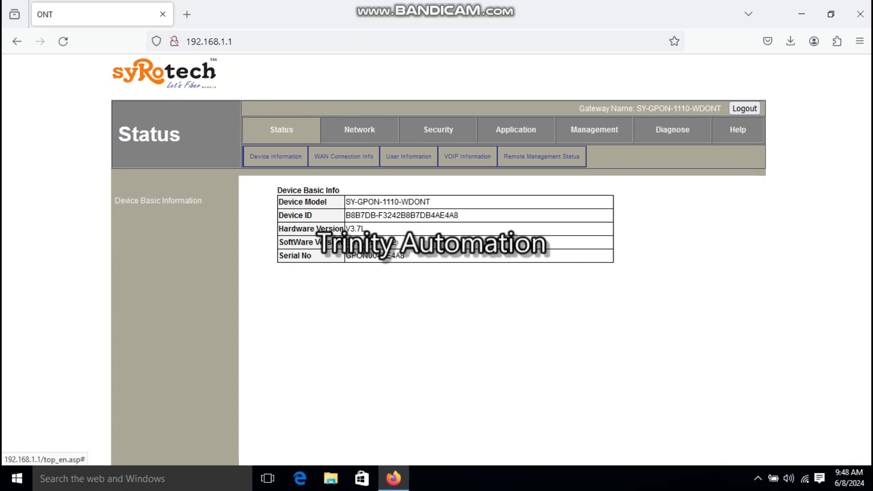
Review the WAN connection configuration in the Network settings
left_click(360, 130)
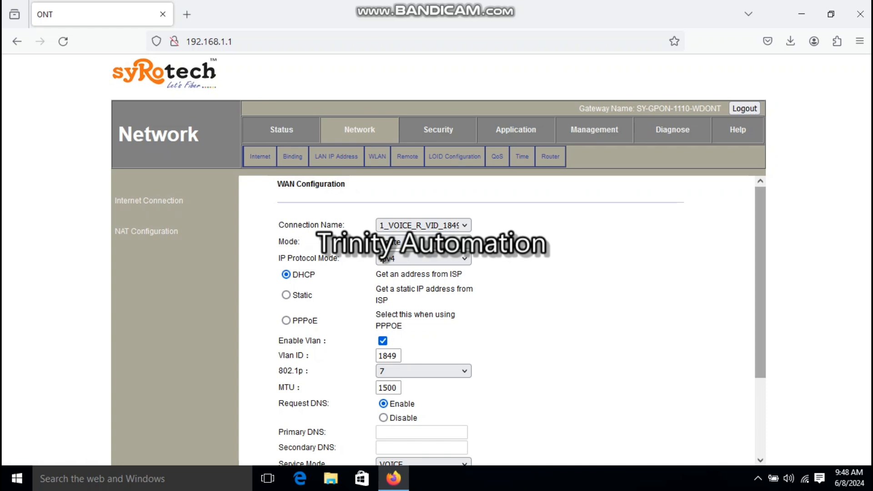
scroll(496, 318, "down", 3)
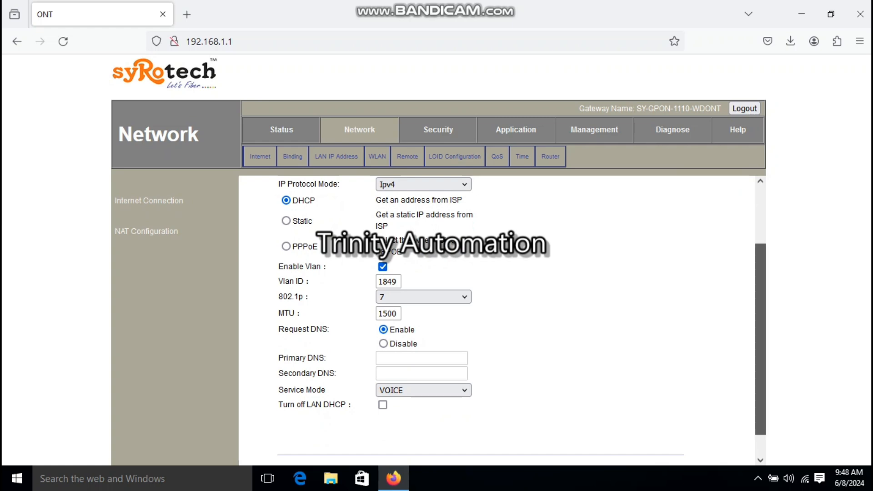
scroll(501, 318, "up", 3)
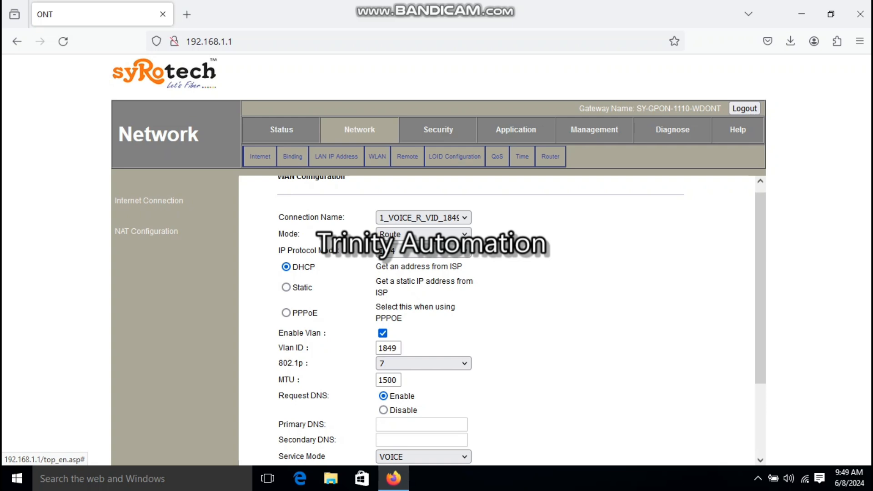
Open the NAT virtual server configuration under Application and start adding a new rule
left_click(516, 131)
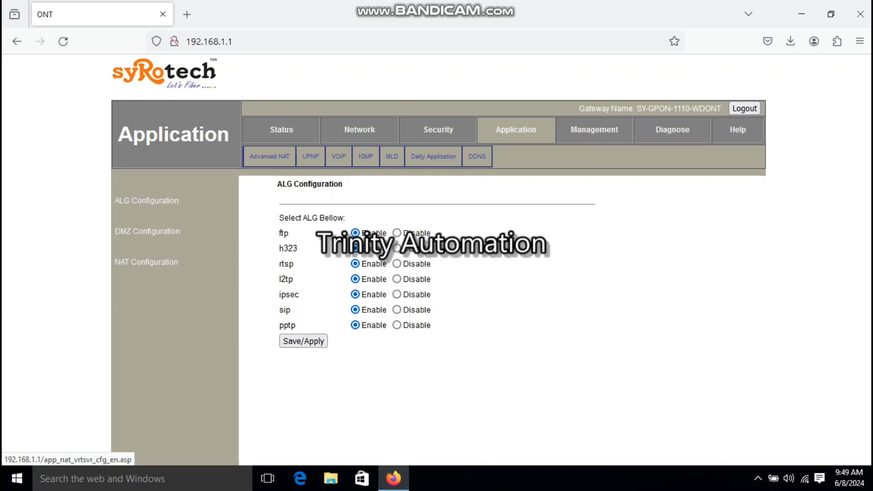
left_click(146, 262)
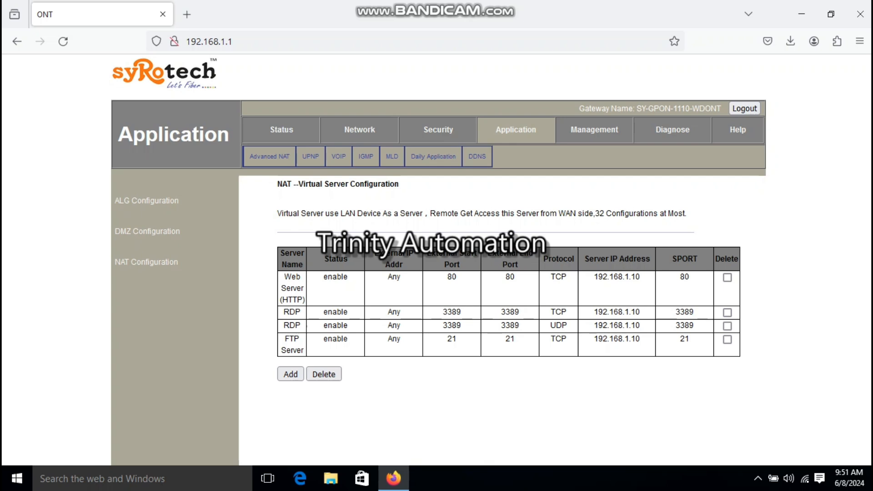
left_click(291, 374)
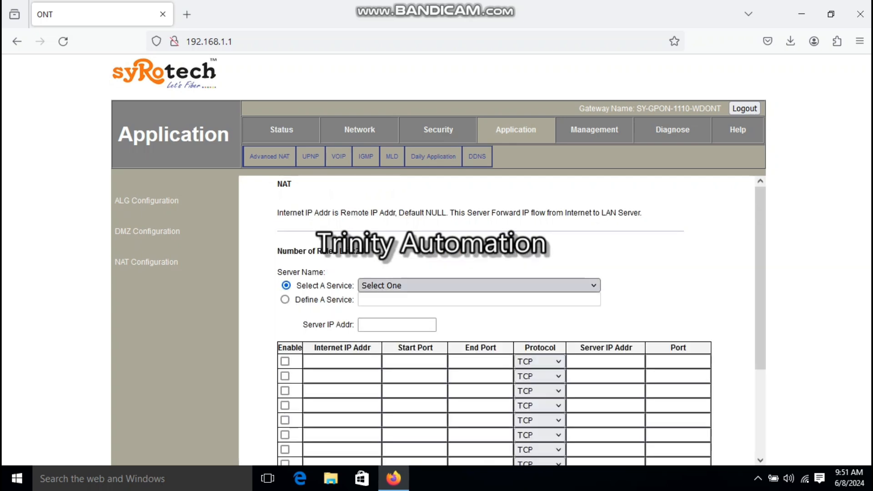
Set the new rule's server IP address to 192.168.1.10
left_click(478, 286)
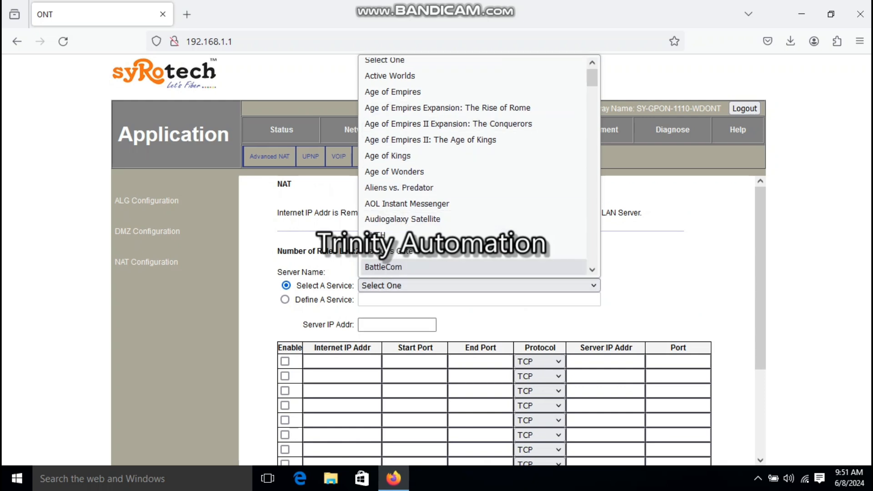
left_click(397, 325)
type("1")
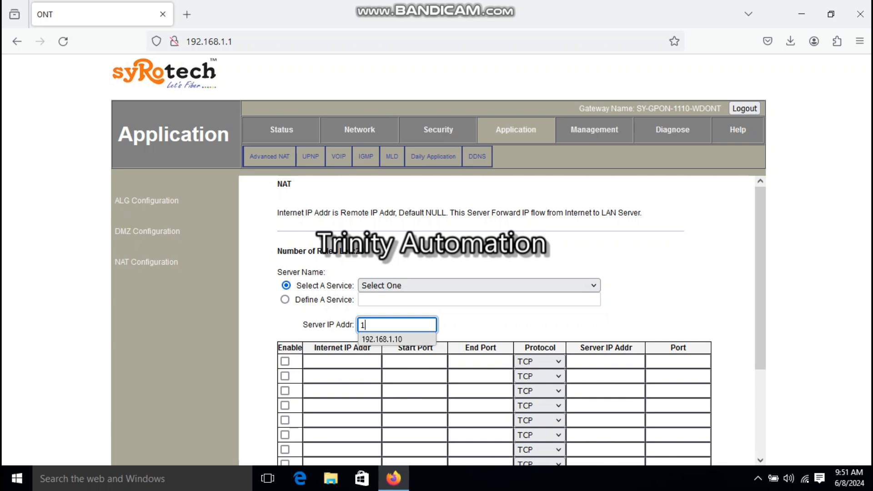
key("Return")
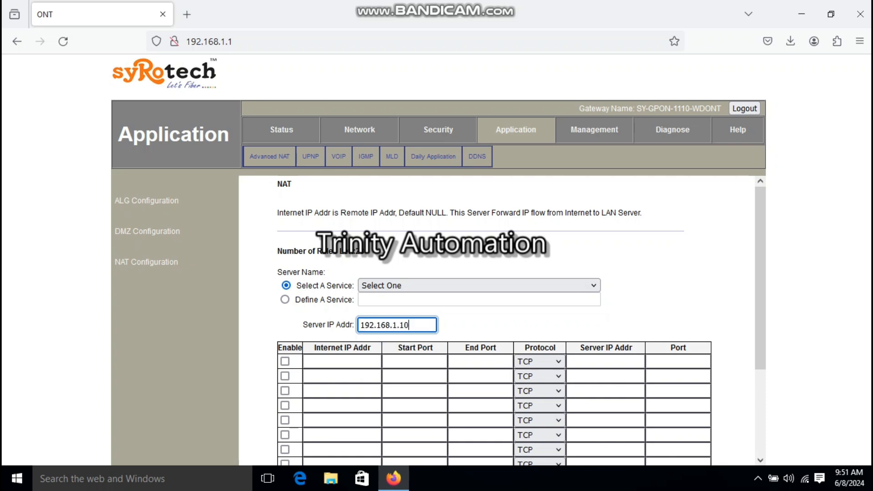
Select Secure Web Server (HTTPS) as the service for the rule
left_click(480, 285)
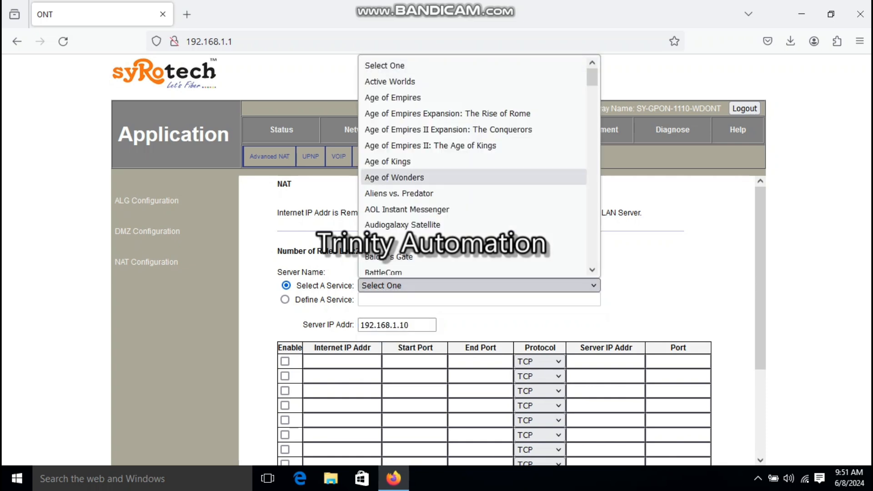
left_click_drag(592, 80, 592, 224)
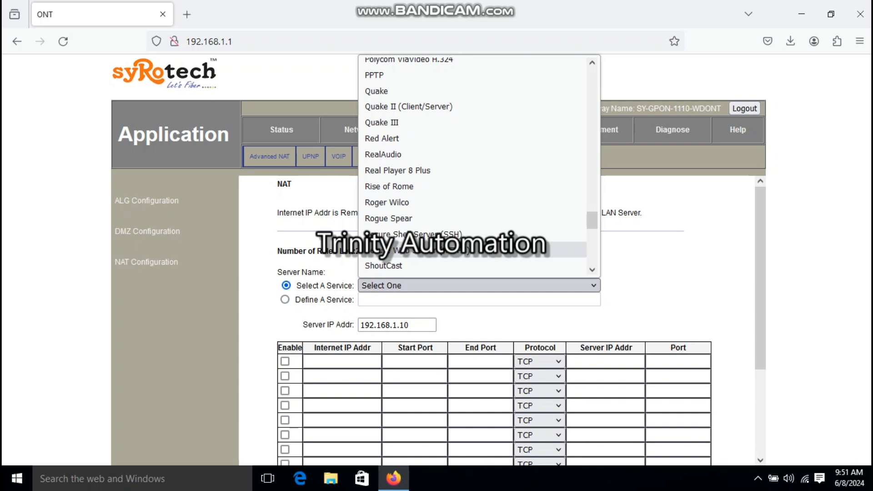
left_click(409, 250)
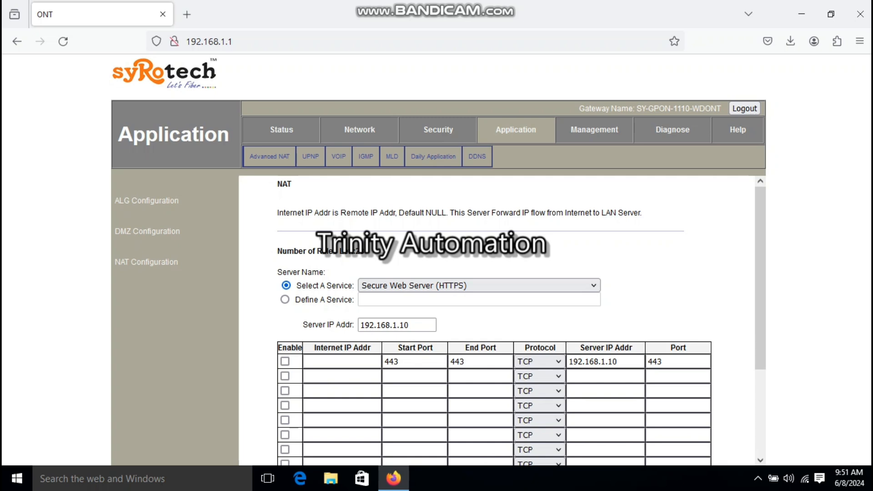
Enable the port 443 forwarding row and save the virtual server rule
left_click(286, 362)
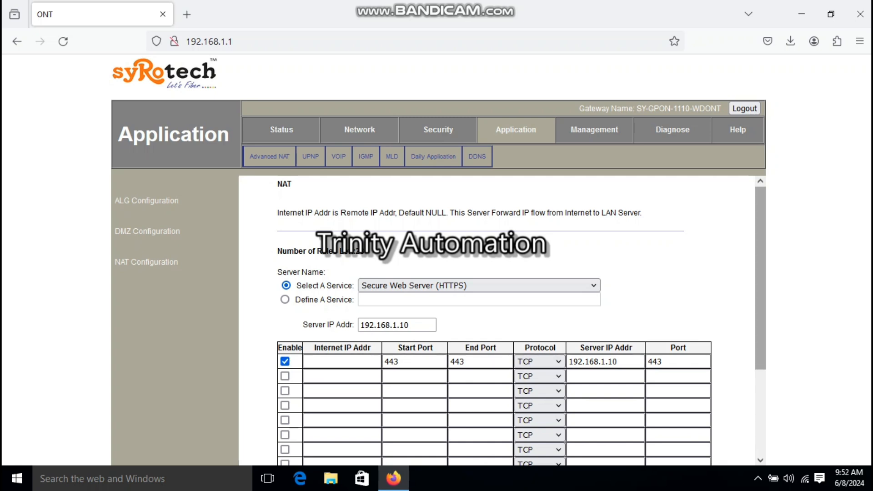
scroll(760, 272, "down", 5)
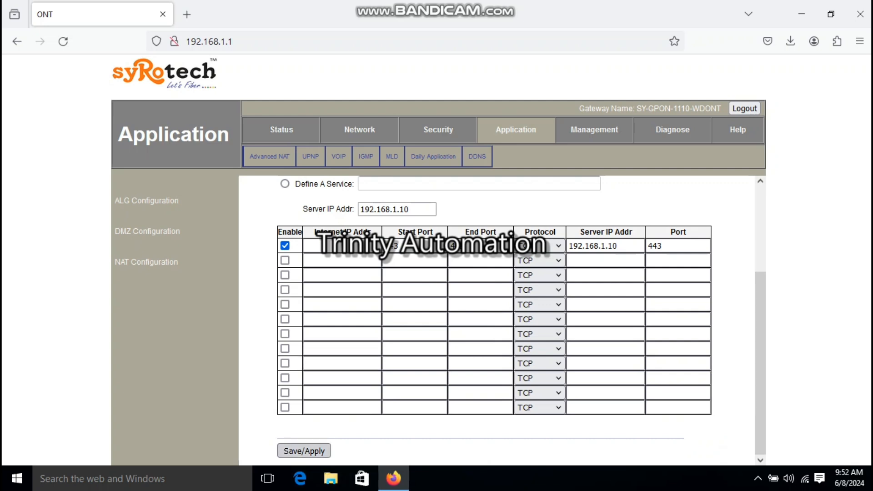
left_click(304, 451)
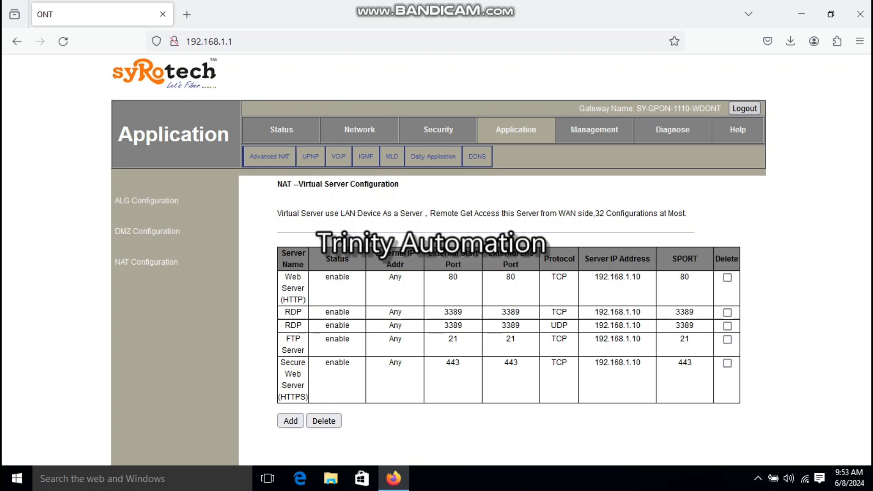
Log out of the router and open trinityautomations.ddns.net in the browser
left_click(745, 108)
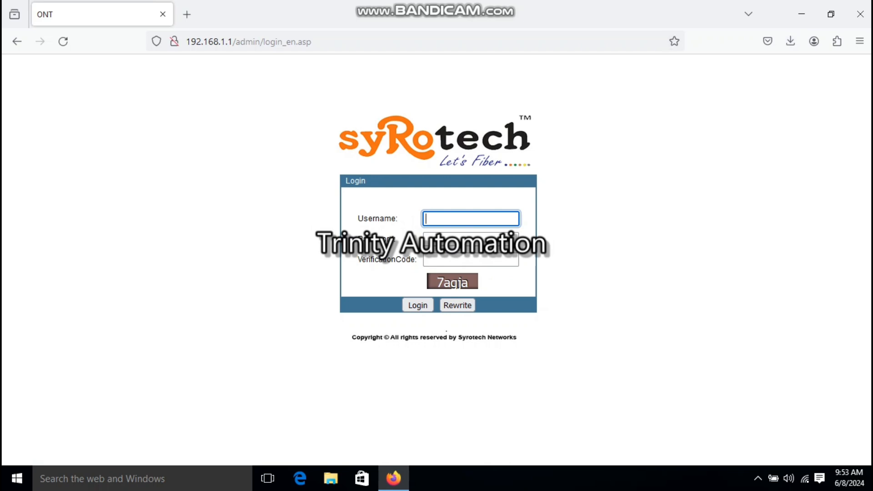
key("ctrl+l")
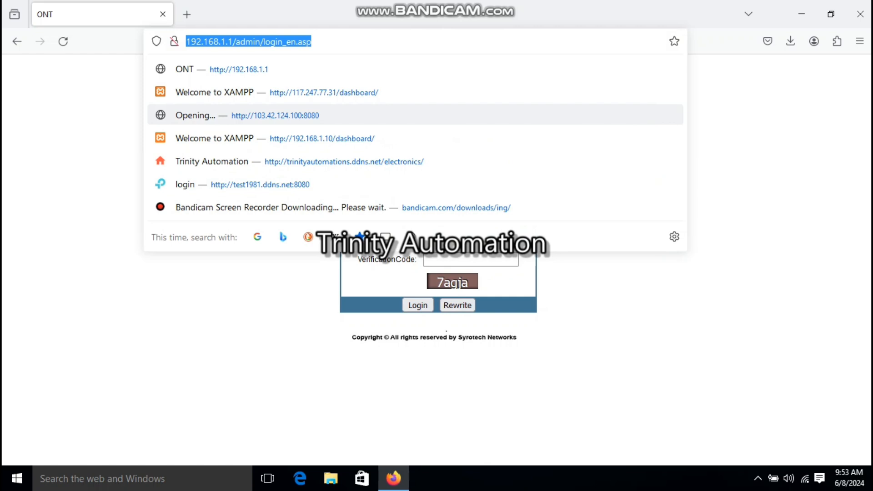
type("trinityautomations.ddns.net/")
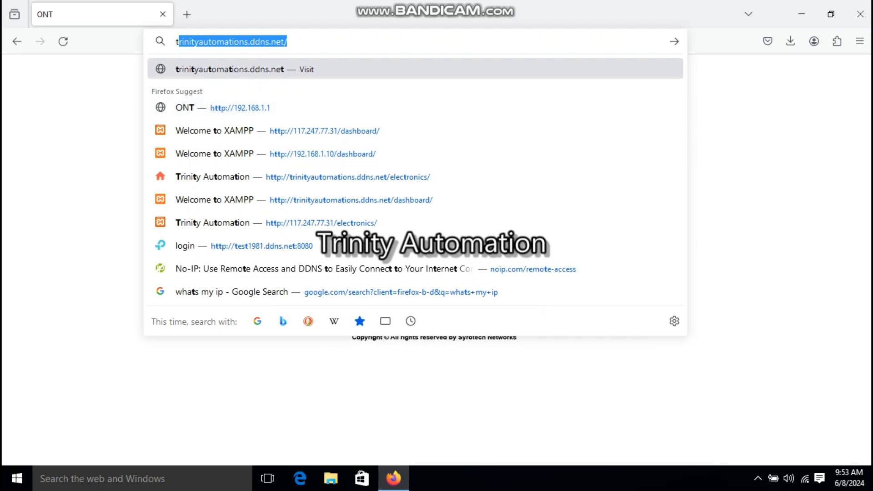
key("End")
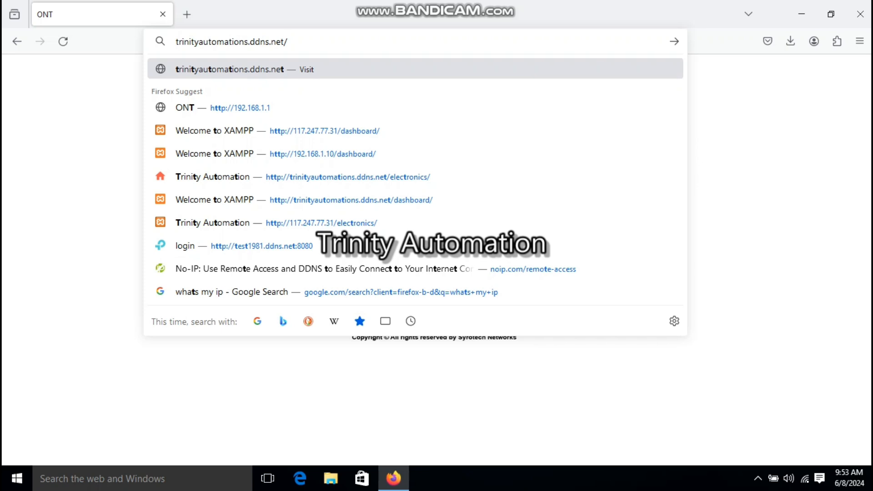
key("Return")
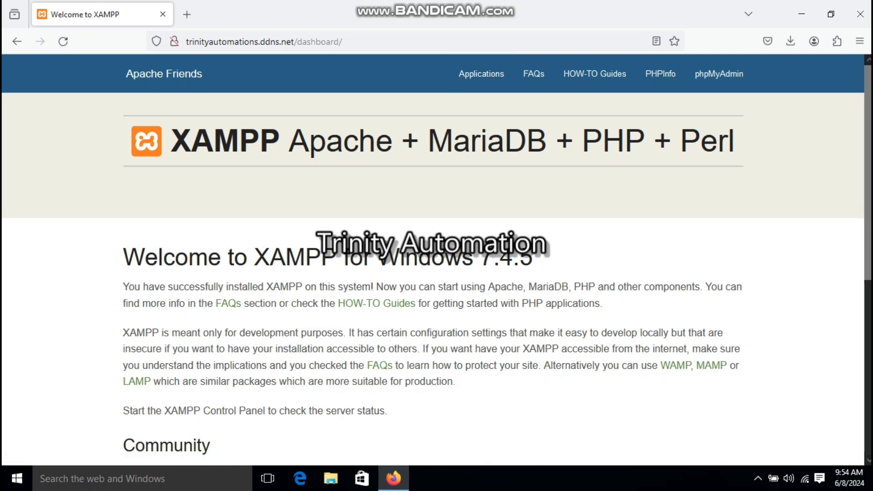
Open the electronics page at trinityautomations.ddns.net/electronics/
left_click_drag(297, 41, 339, 42)
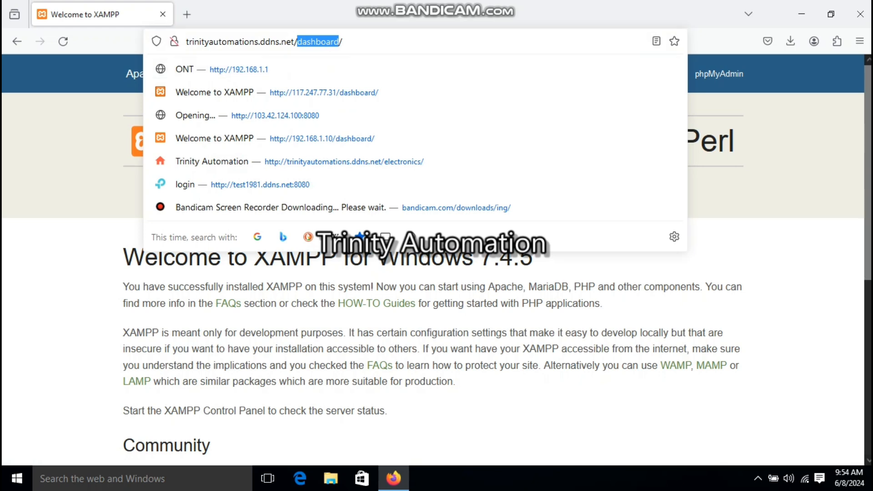
type("elect")
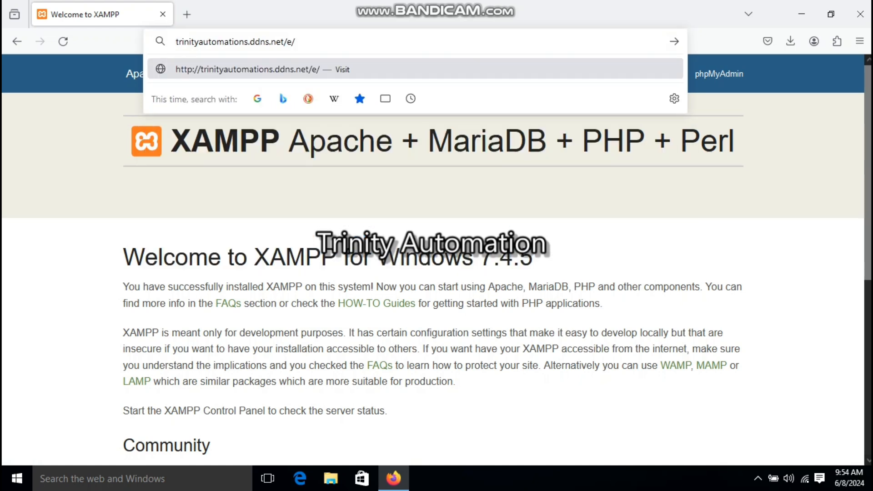
type("ronics")
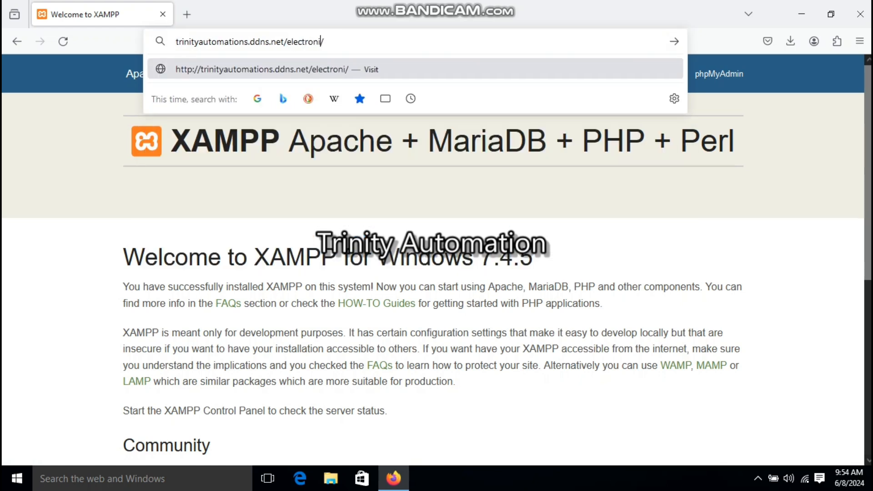
key("Return")
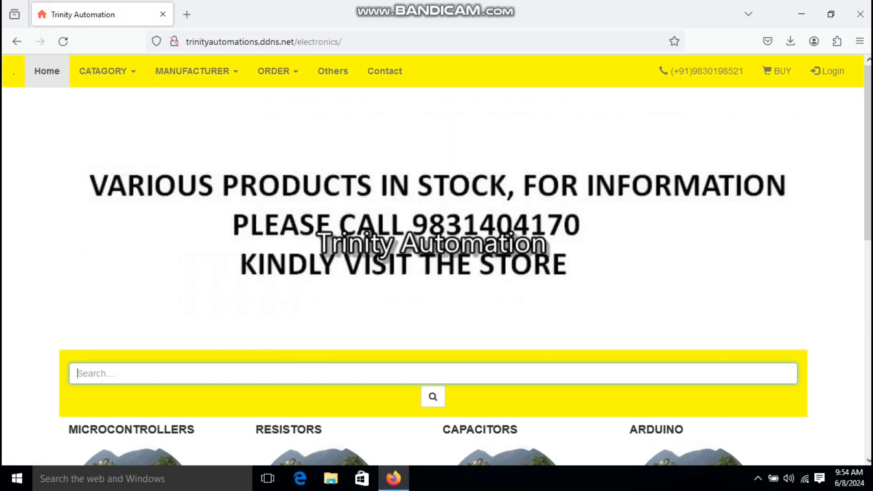
Examine the site's domain name in the address bar
left_click_drag(189, 41, 244, 41)
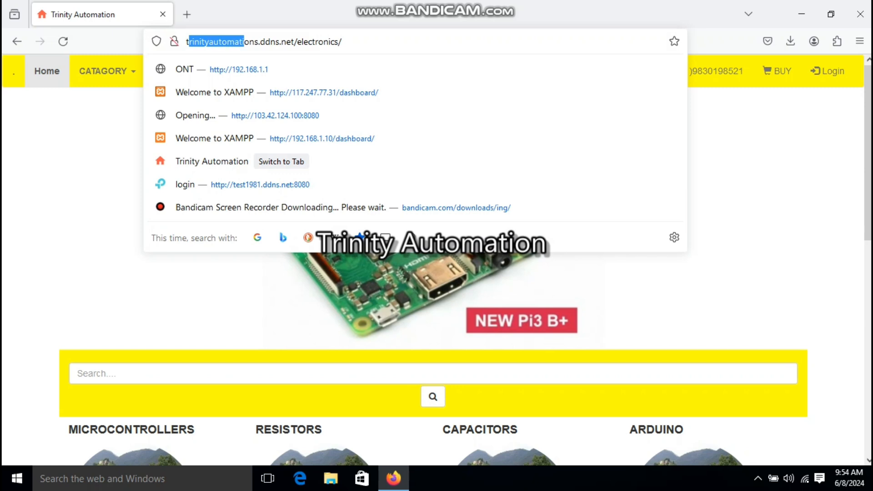
left_click_drag(186, 41, 295, 41)
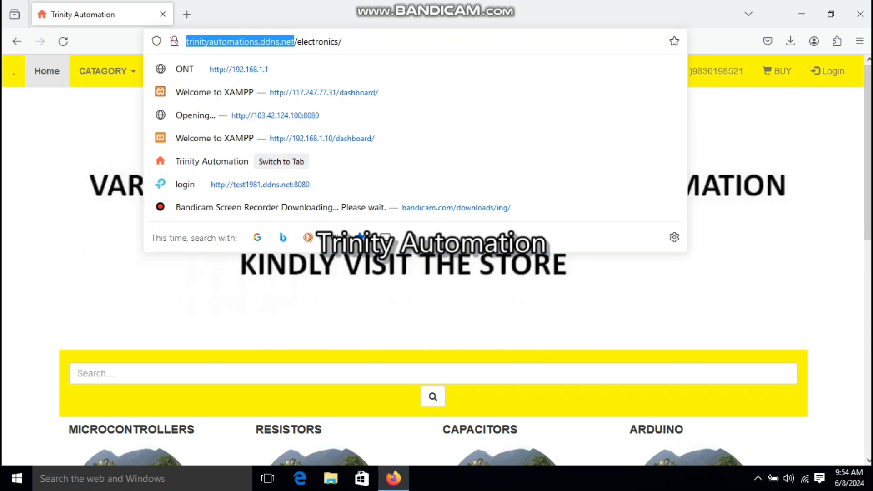
left_click(343, 42)
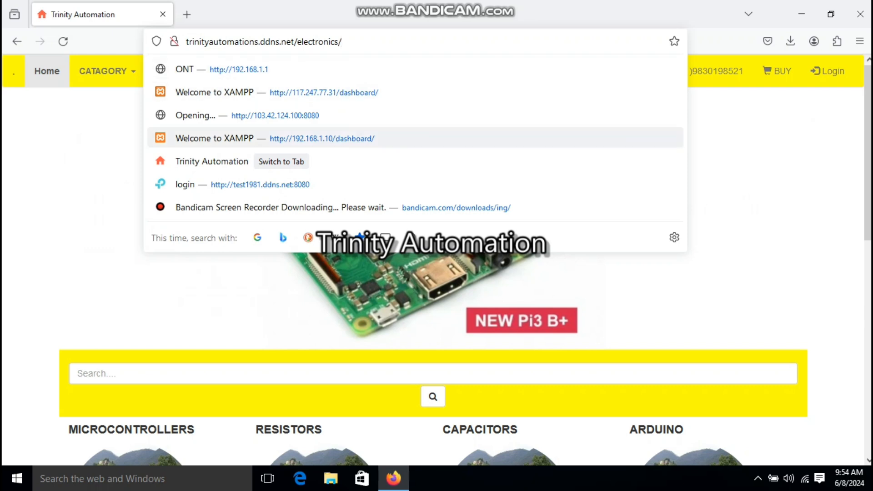
left_click(728, 137)
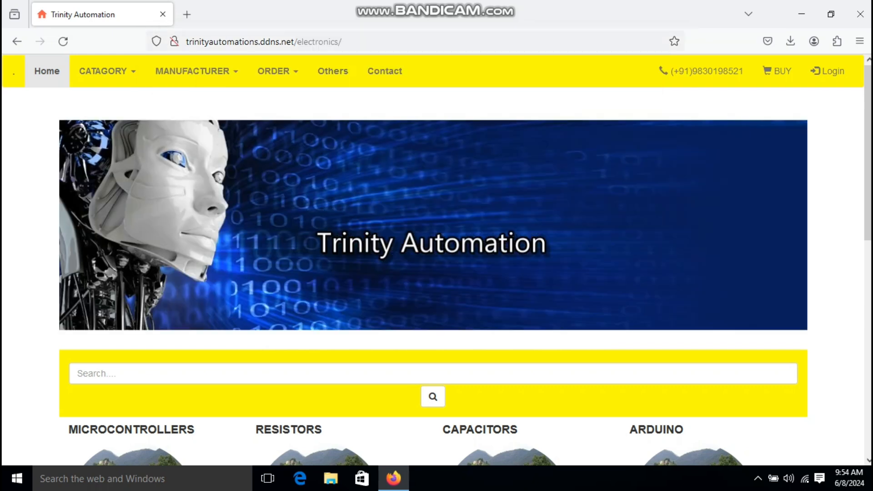